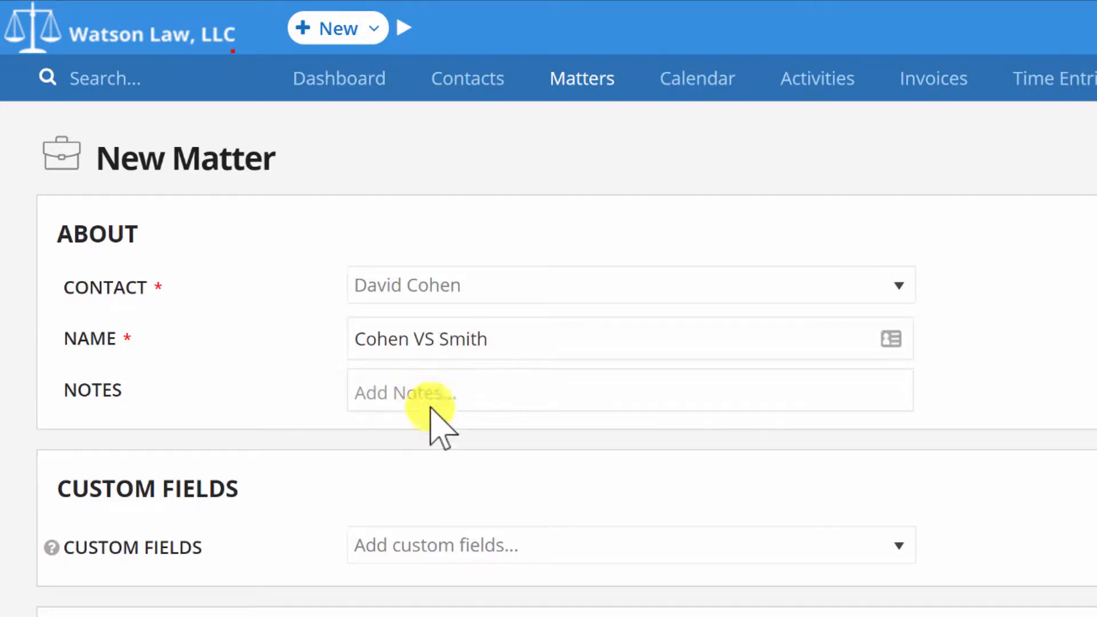
- Review the custom field choices and the available matter rate options, keeping User Default Rate as the matter rate
scroll(422, 406, down, 3)
click(506, 398)
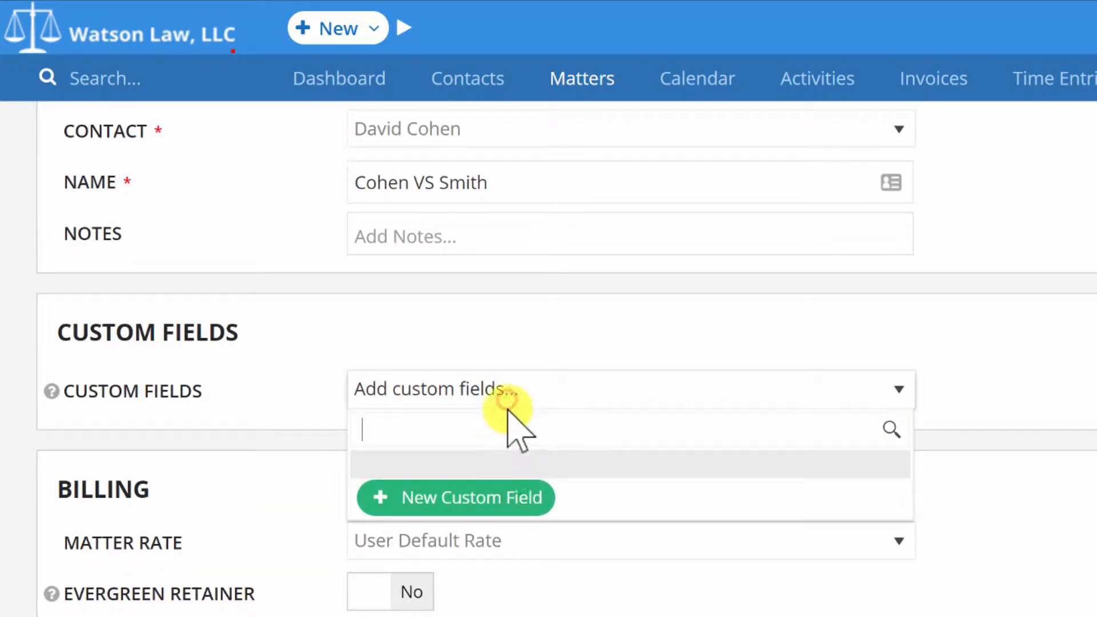
click(929, 354)
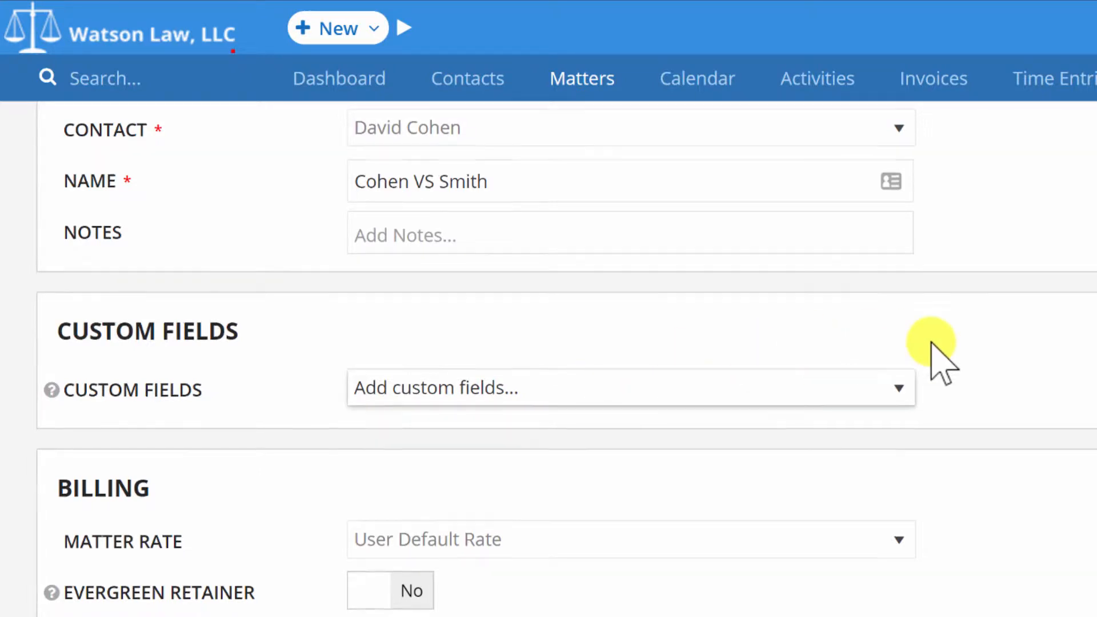
scroll(930, 355, down, 5)
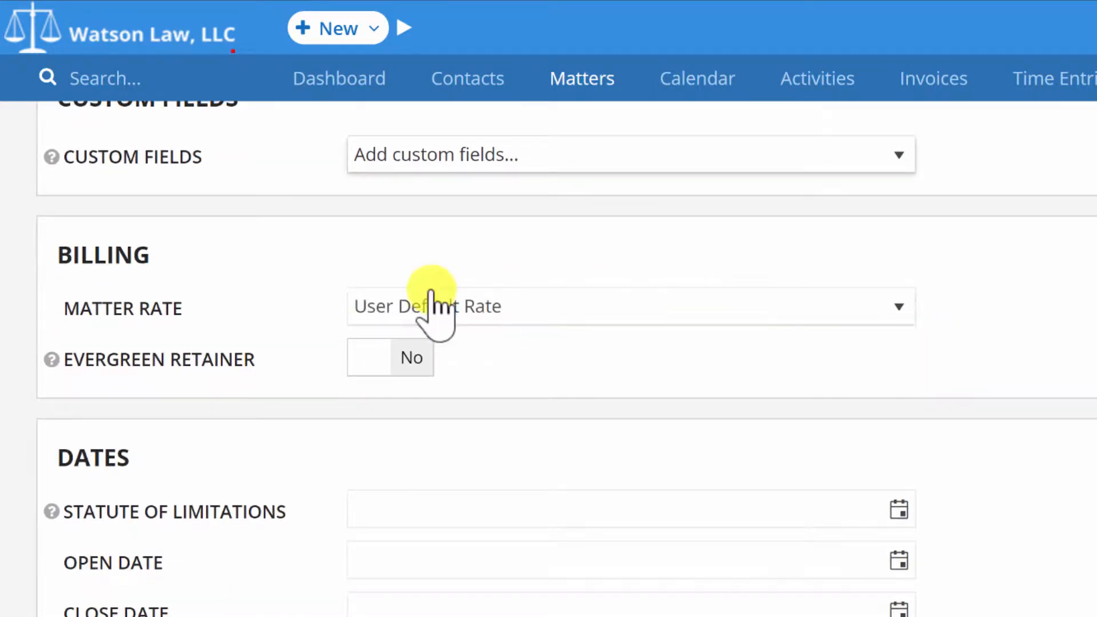
click(534, 314)
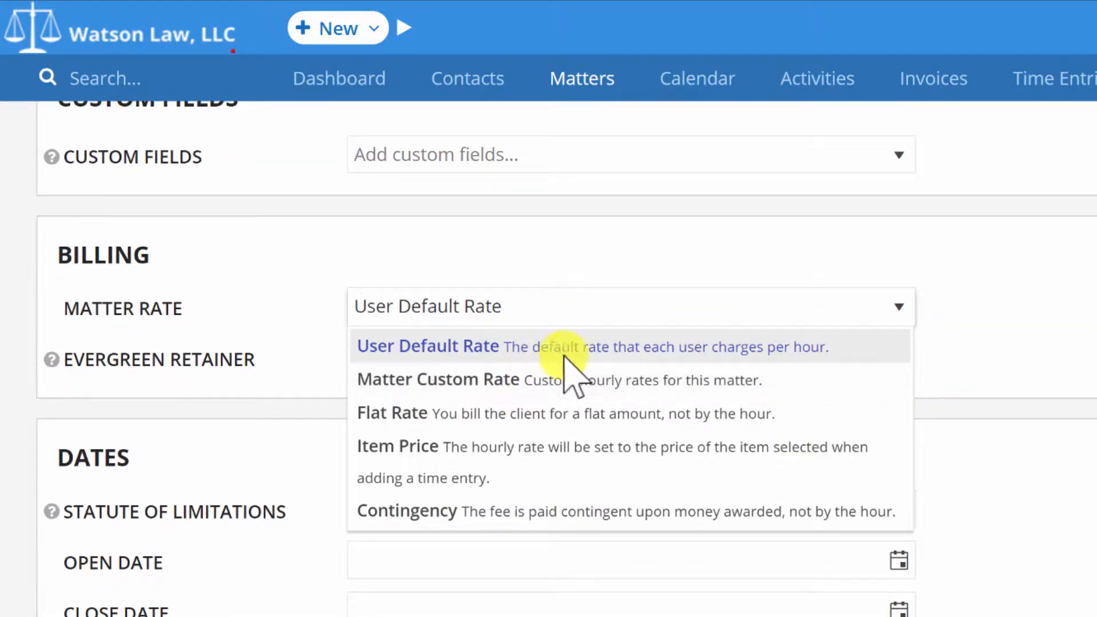
click(599, 354)
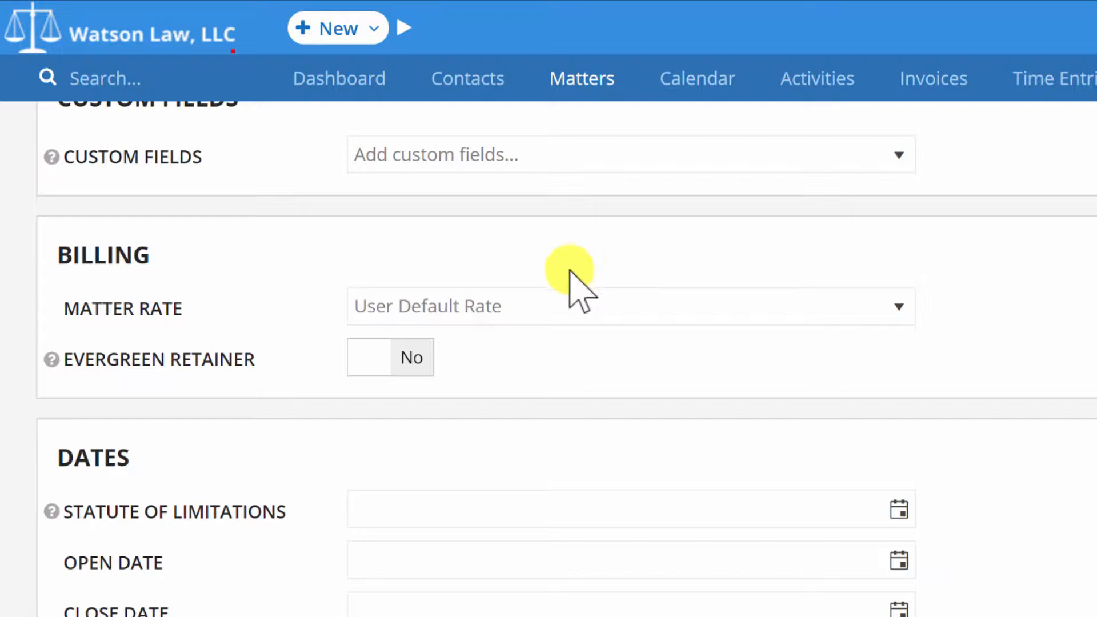
- Try Matter Custom Rate with a rate of 125.00 per hour for everyone, and delete that custom rate
click(535, 303)
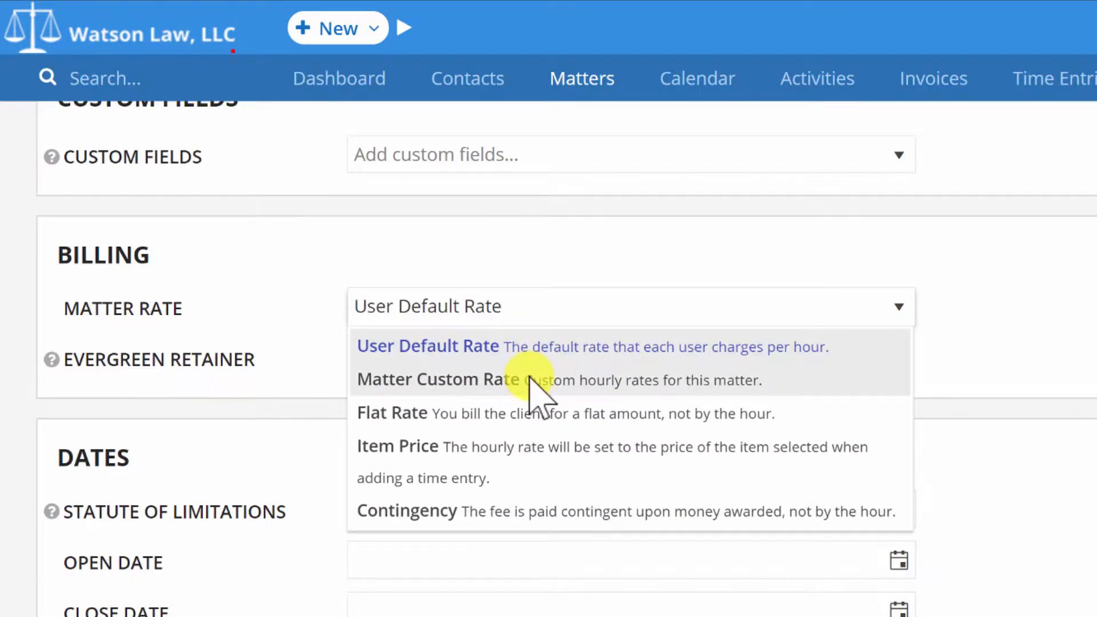
click(531, 379)
click(492, 352)
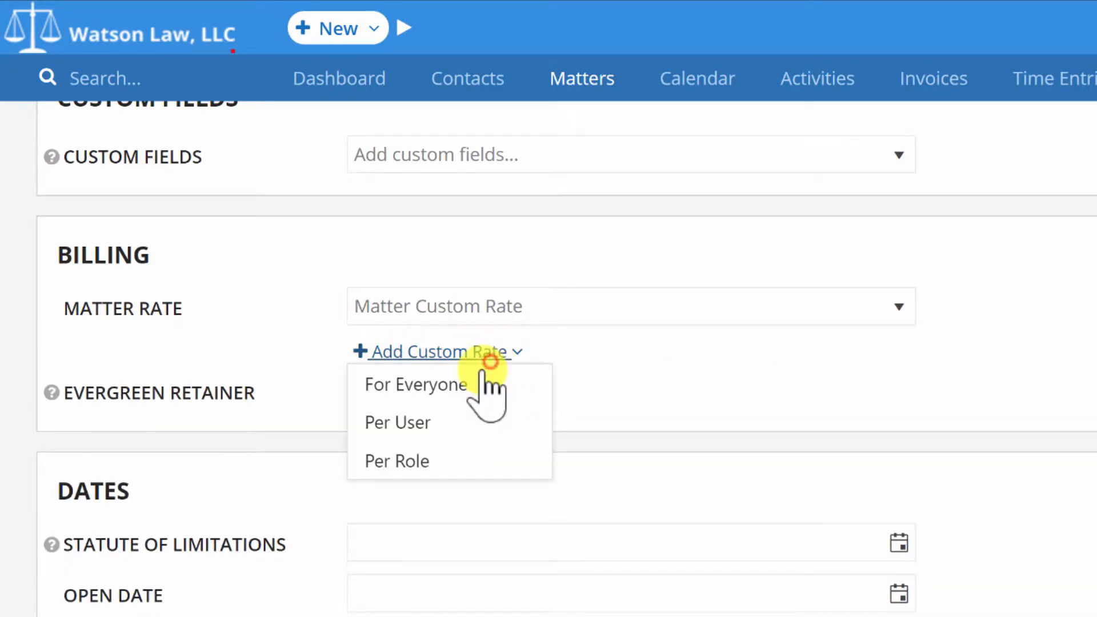
click(468, 391)
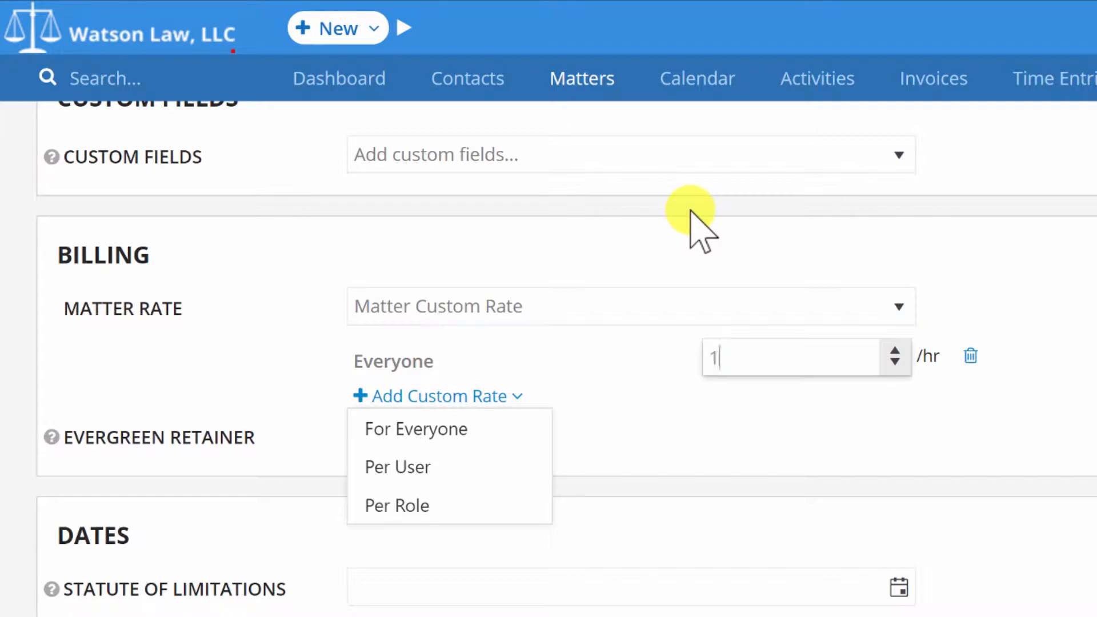
click(986, 262)
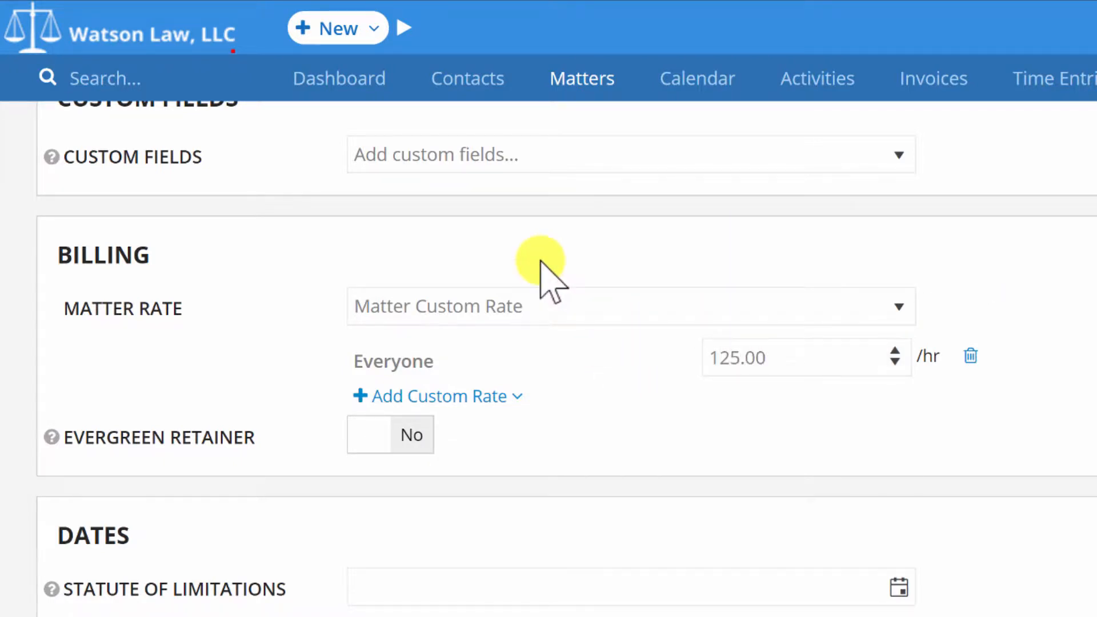
double_click(392, 362)
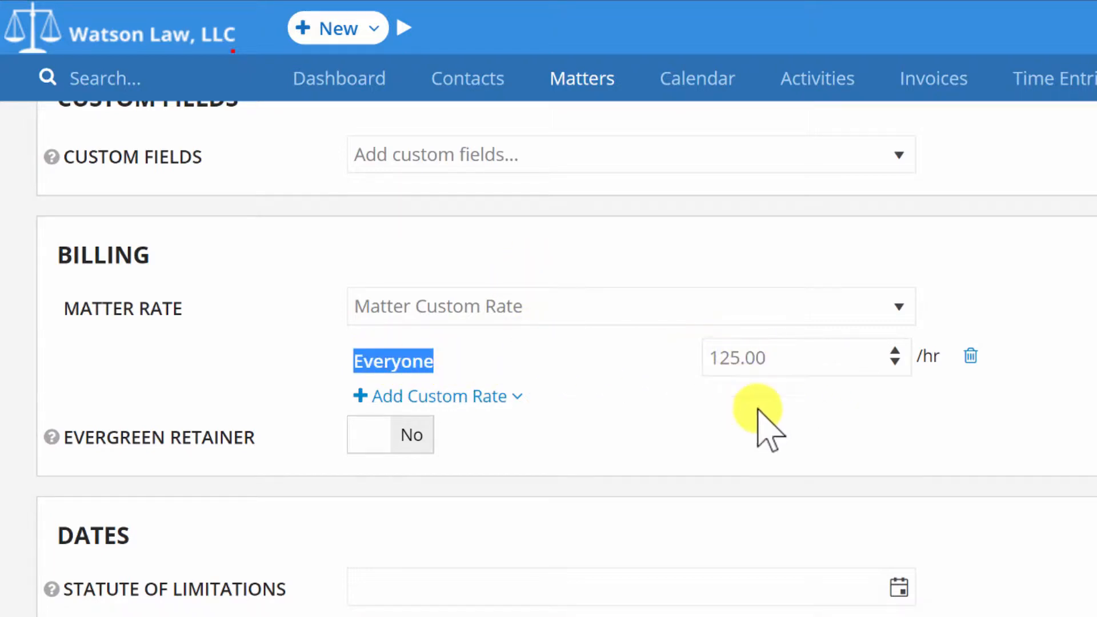
click(970, 355)
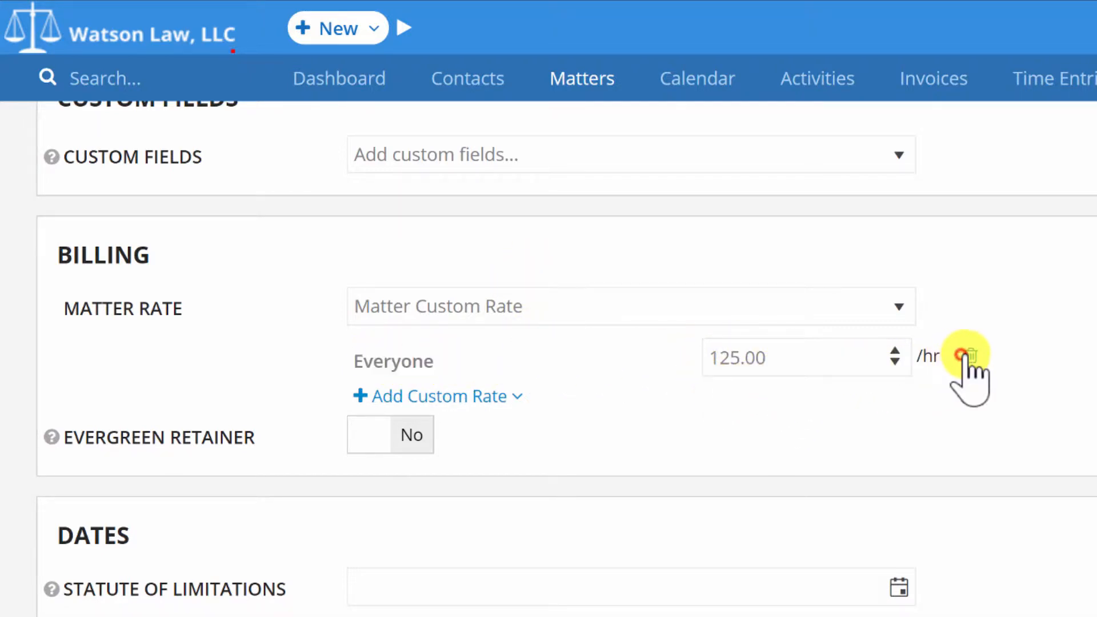
- Set the matter rate to Flat Rate with an amount of 5000 USD
click(695, 317)
click(603, 410)
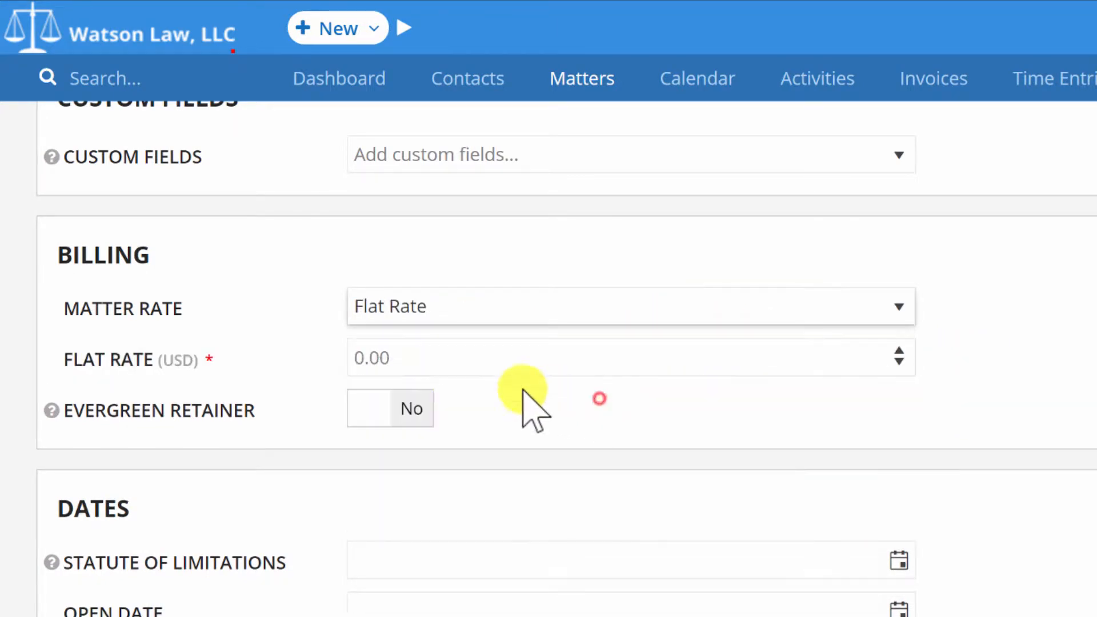
click(442, 366)
text(5000)
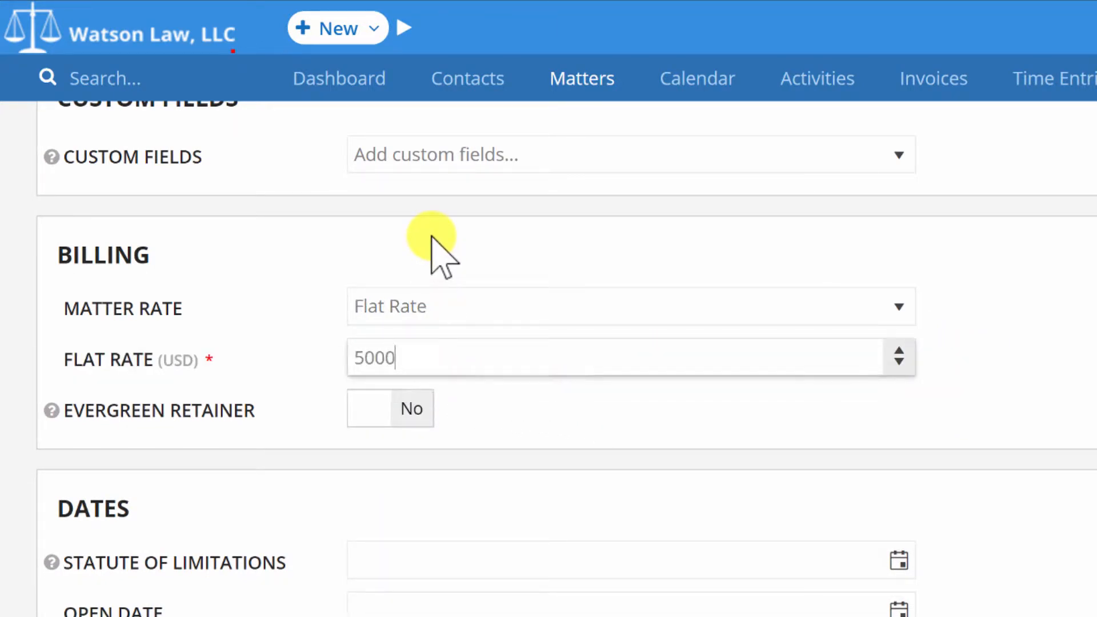
click(432, 236)
- Set the matter rate to Contingency with a contingency rate of 33
click(522, 302)
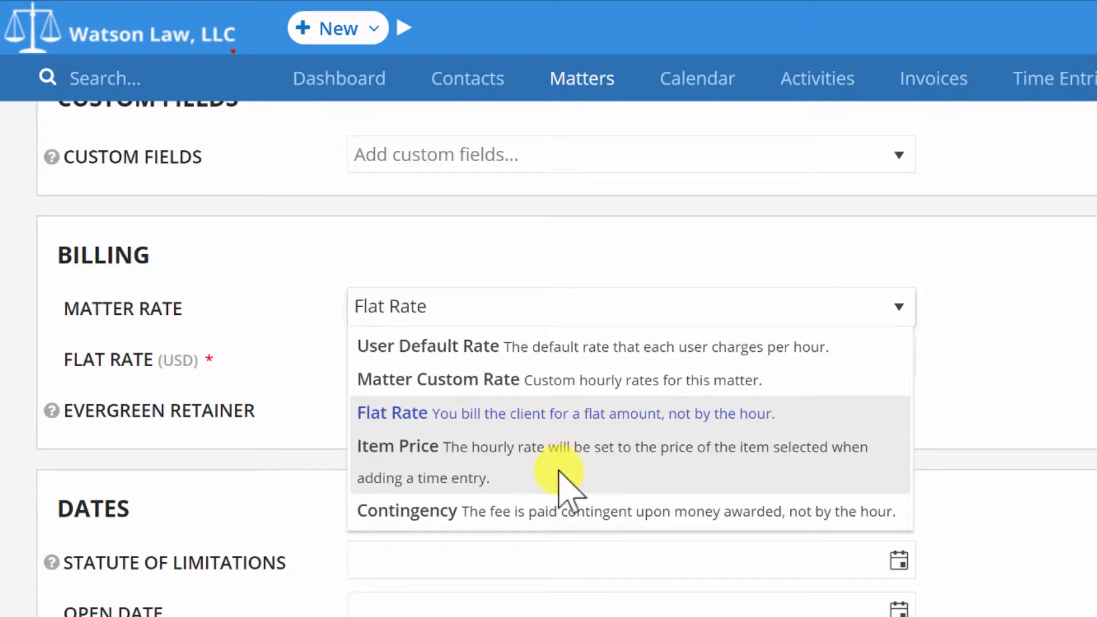
click(550, 512)
click(410, 355)
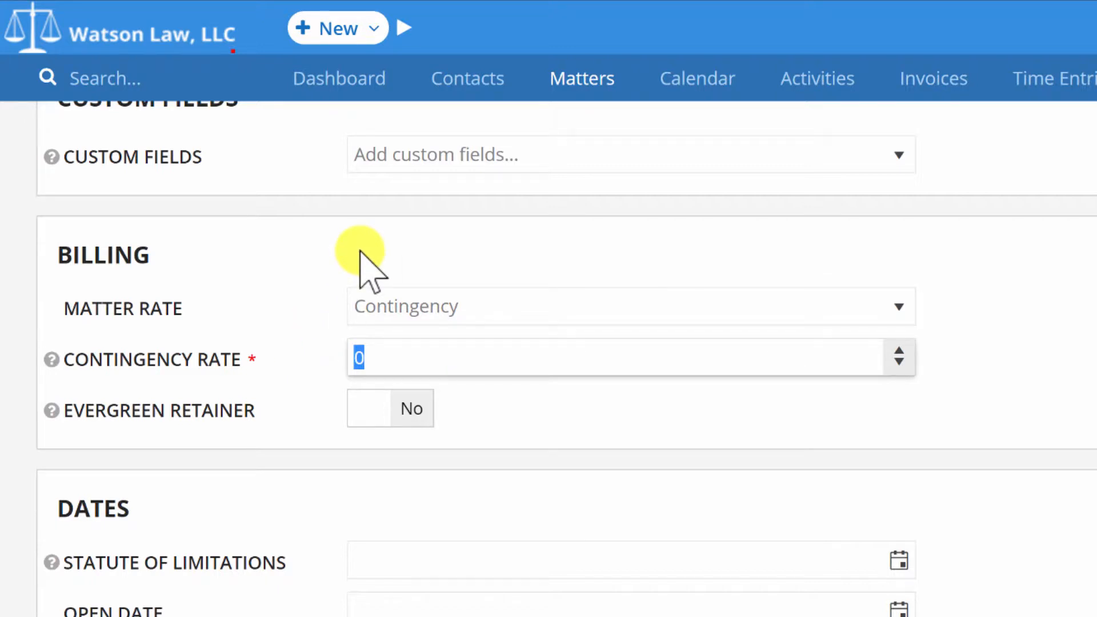
text(33)
click(364, 251)
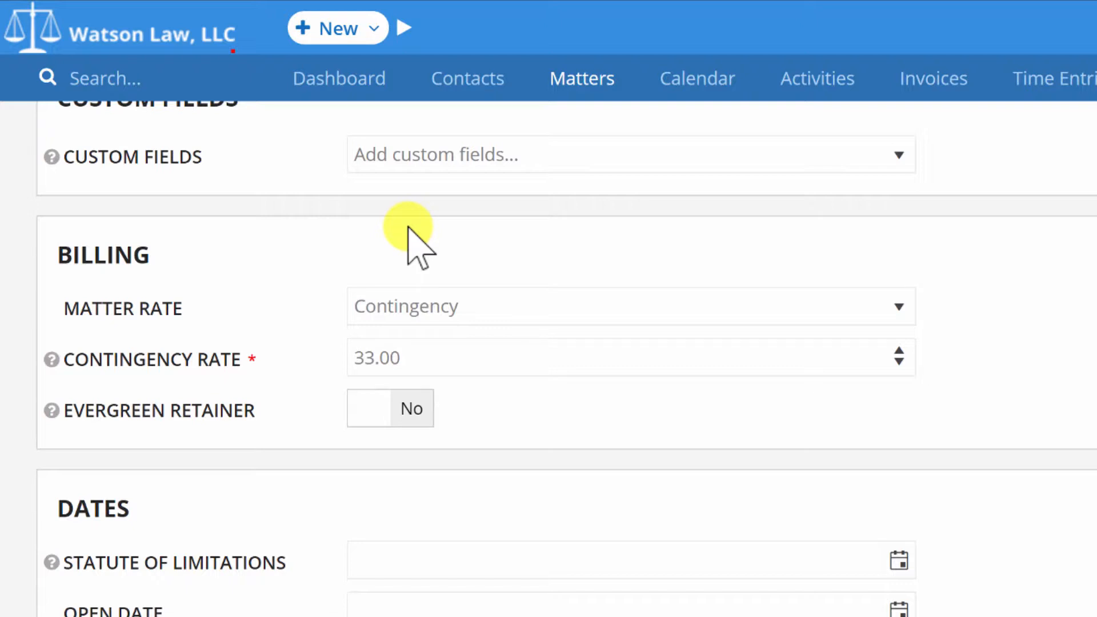
- Set the matter rate to User Default Rate and turn on the evergreen retainer with an amount of 1,000 USD
click(532, 309)
click(528, 343)
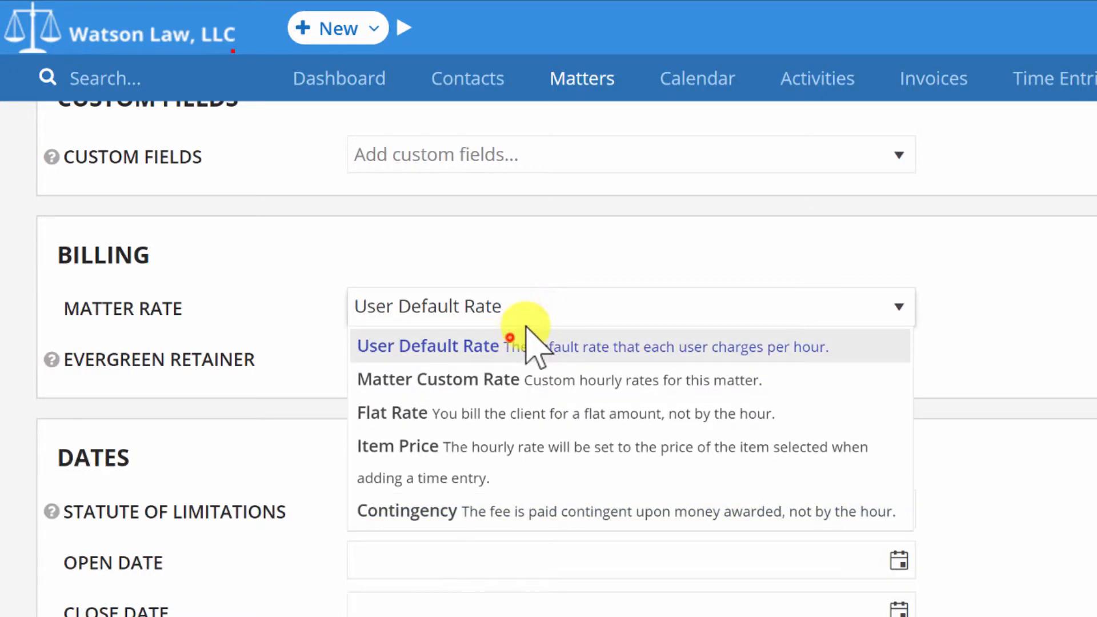
scroll(982, 297, down, 2)
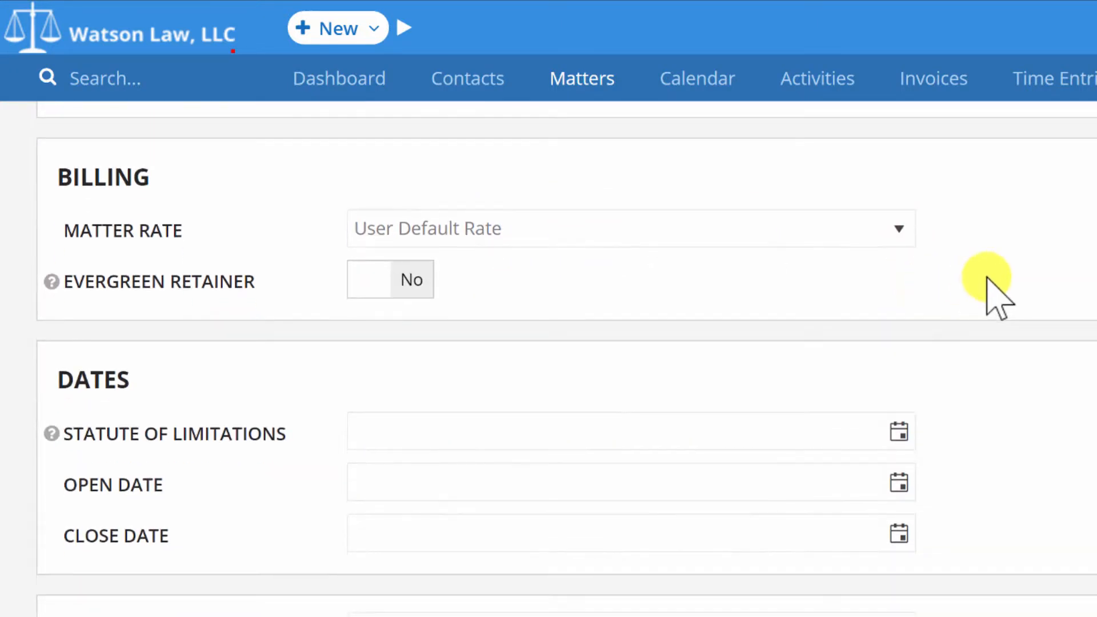
click(385, 279)
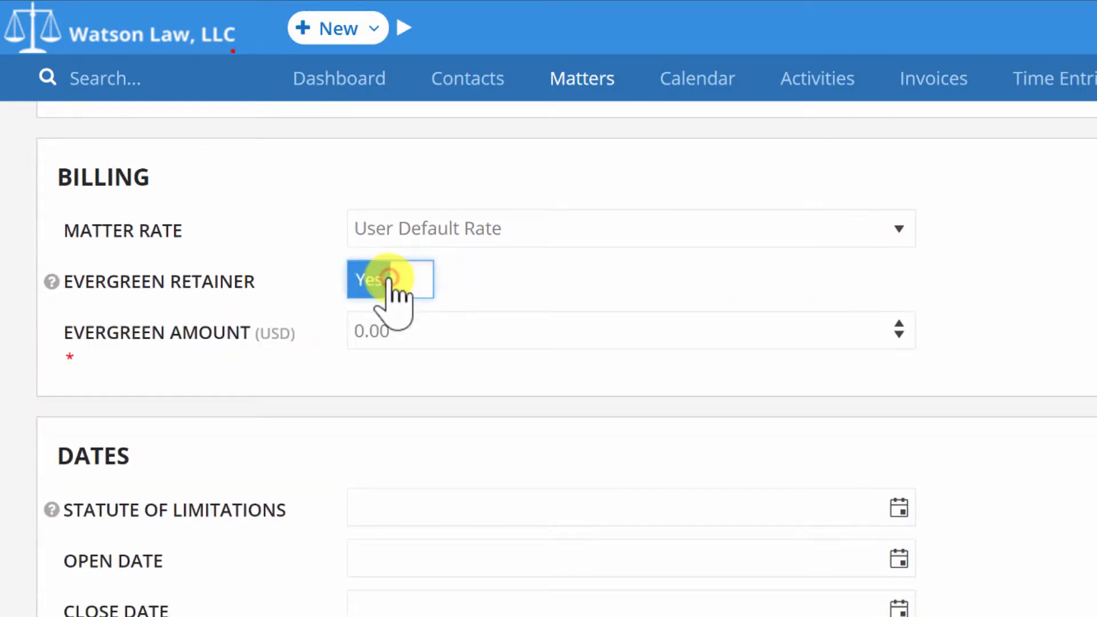
mouse_move(48, 280)
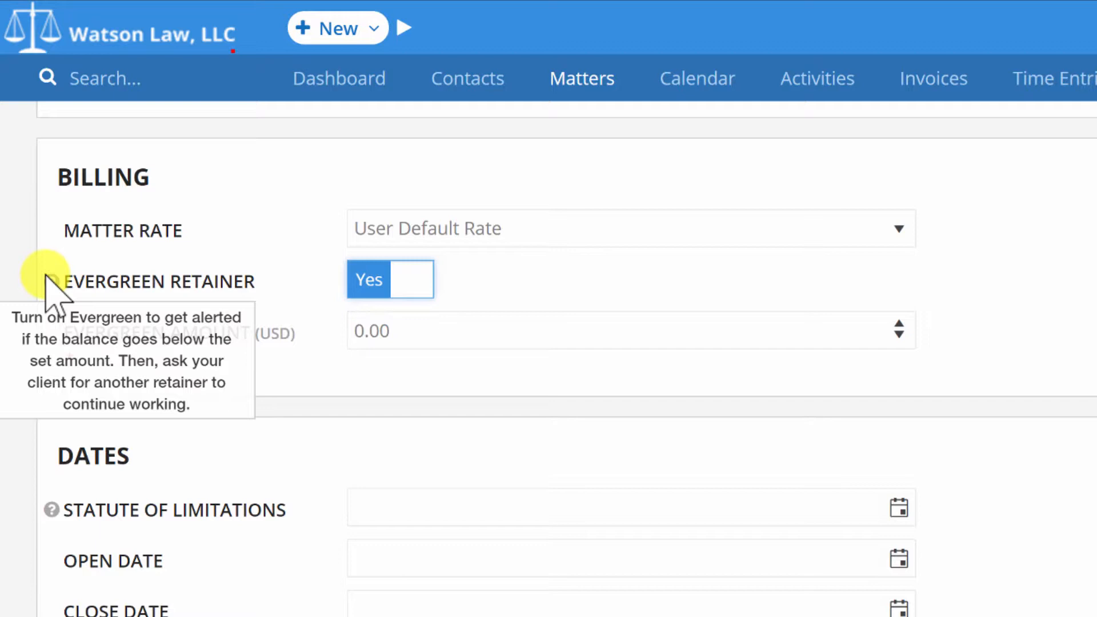
click(497, 338)
double_click(497, 336)
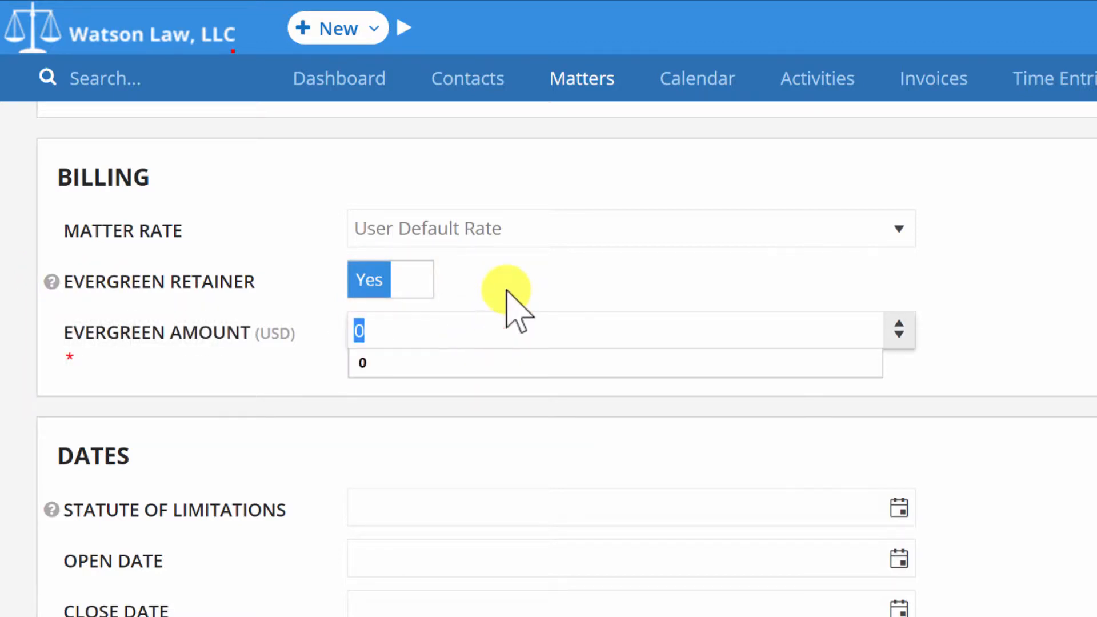
text(1000)
click(506, 291)
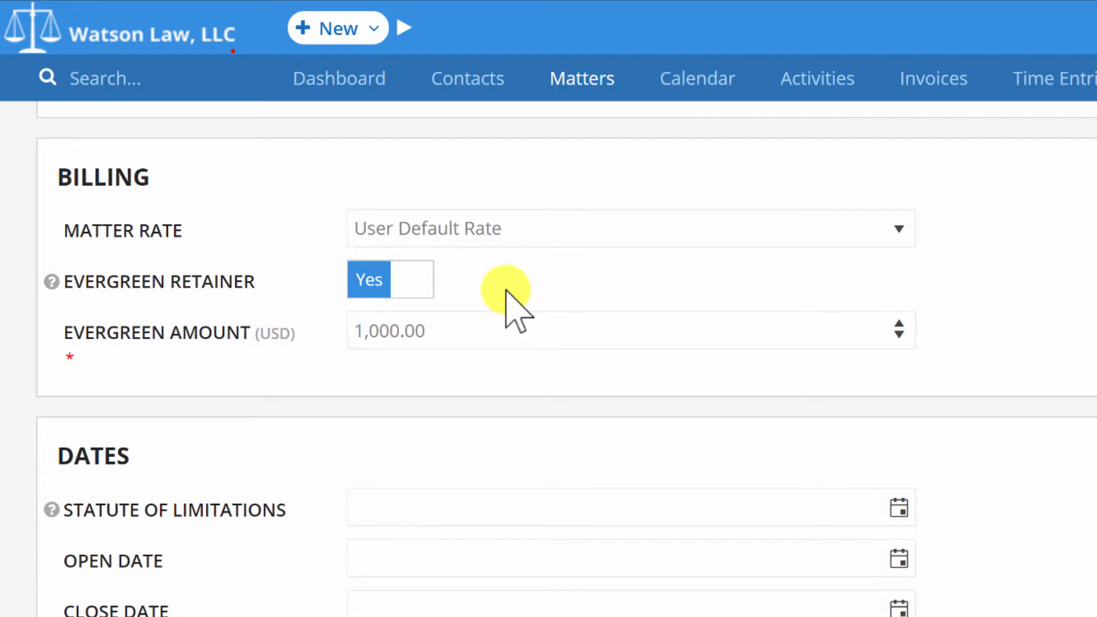
click(490, 335)
click(501, 237)
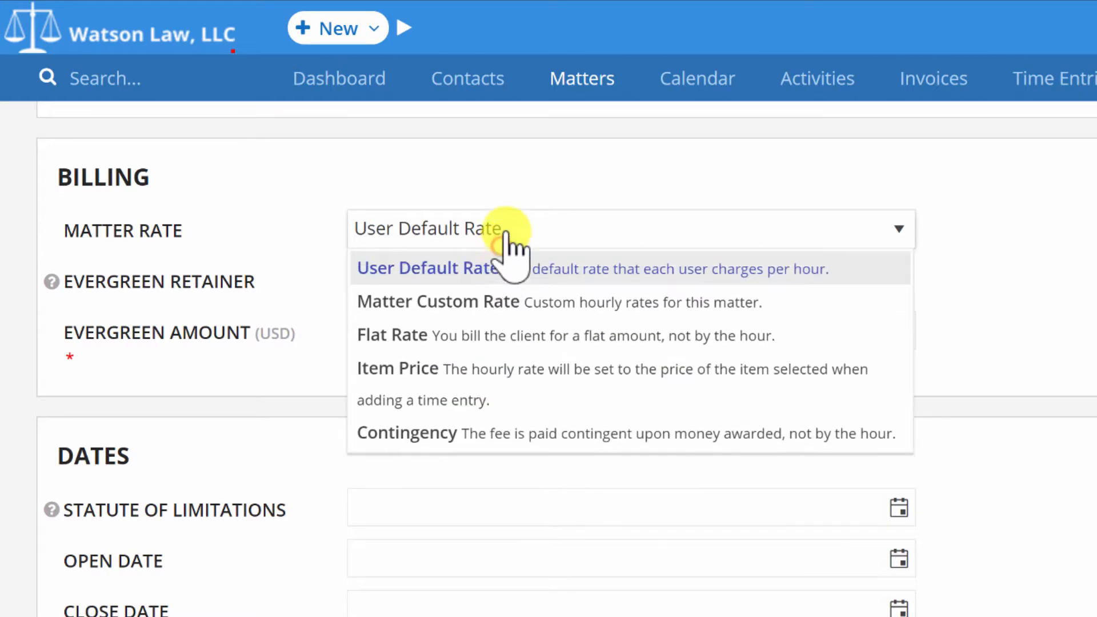
click(535, 166)
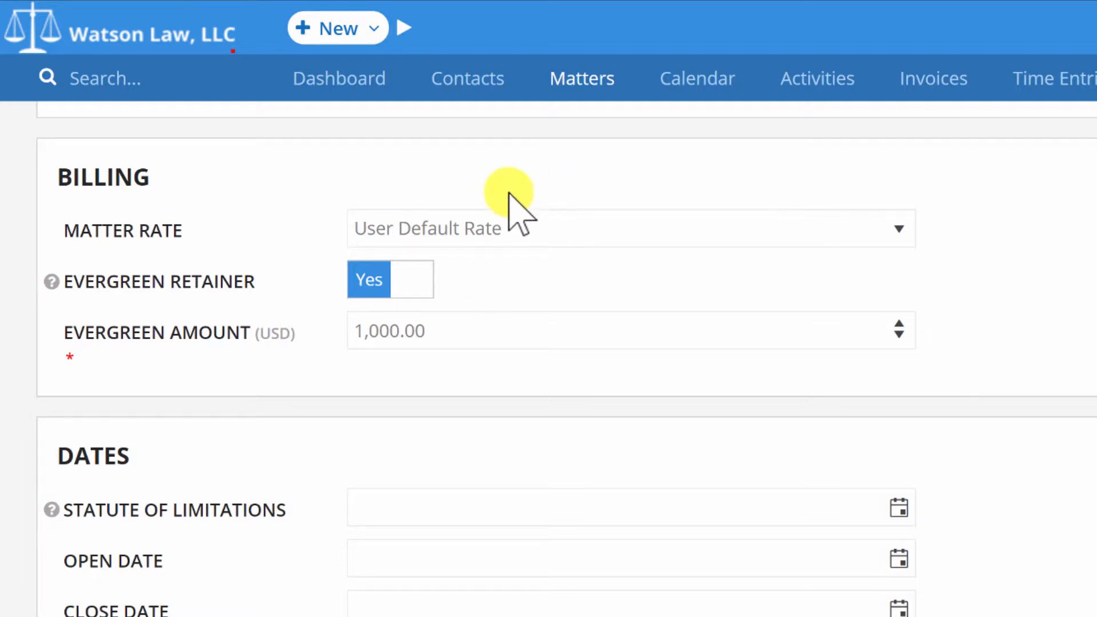
- Set the statute of limitations date of the matter to 3/24/2017
scroll(508, 212, down, 5)
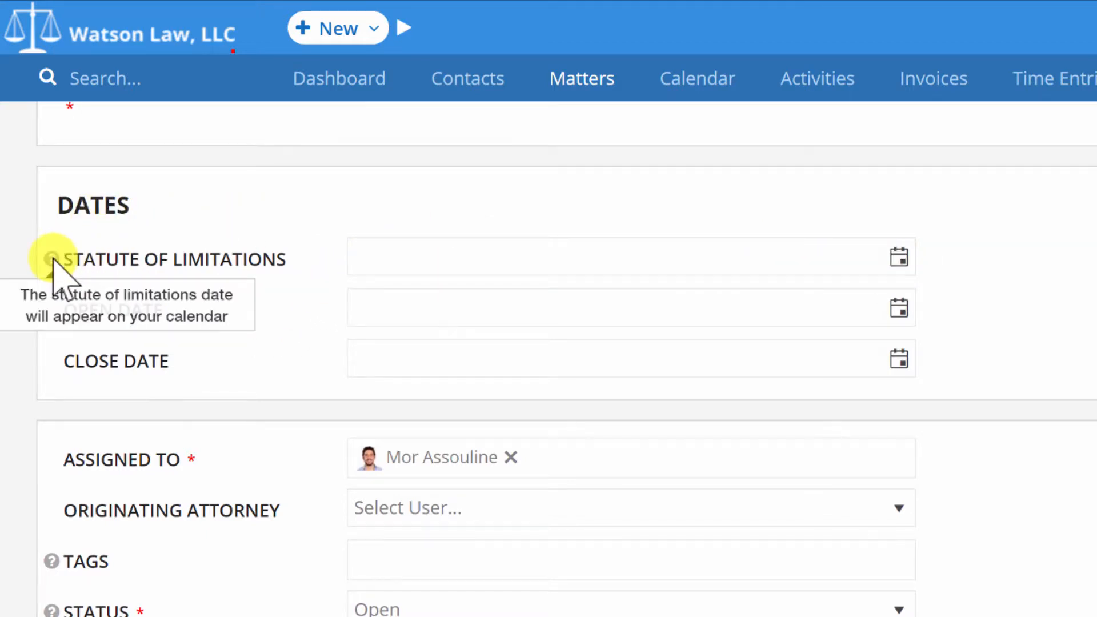
click(906, 258)
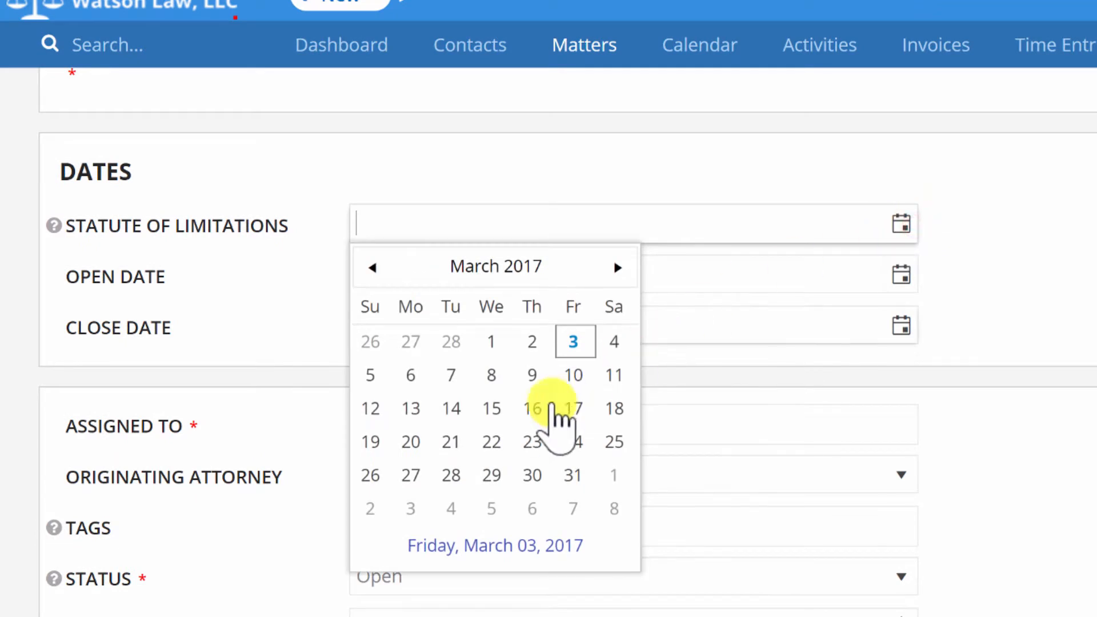
click(573, 441)
drag(483, 220, 323, 222)
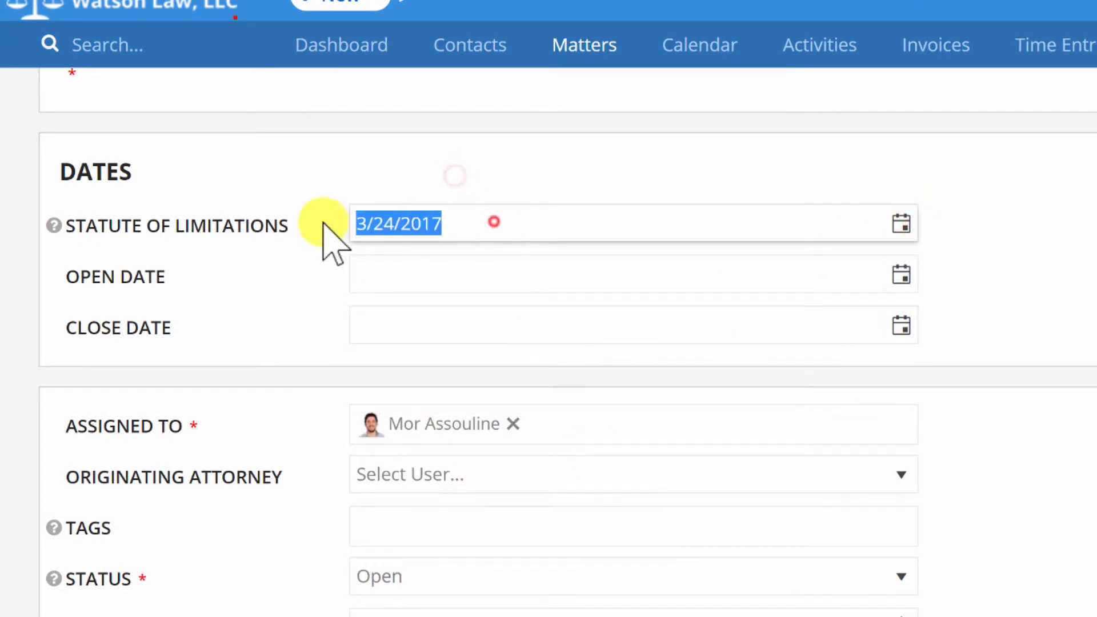
click(444, 176)
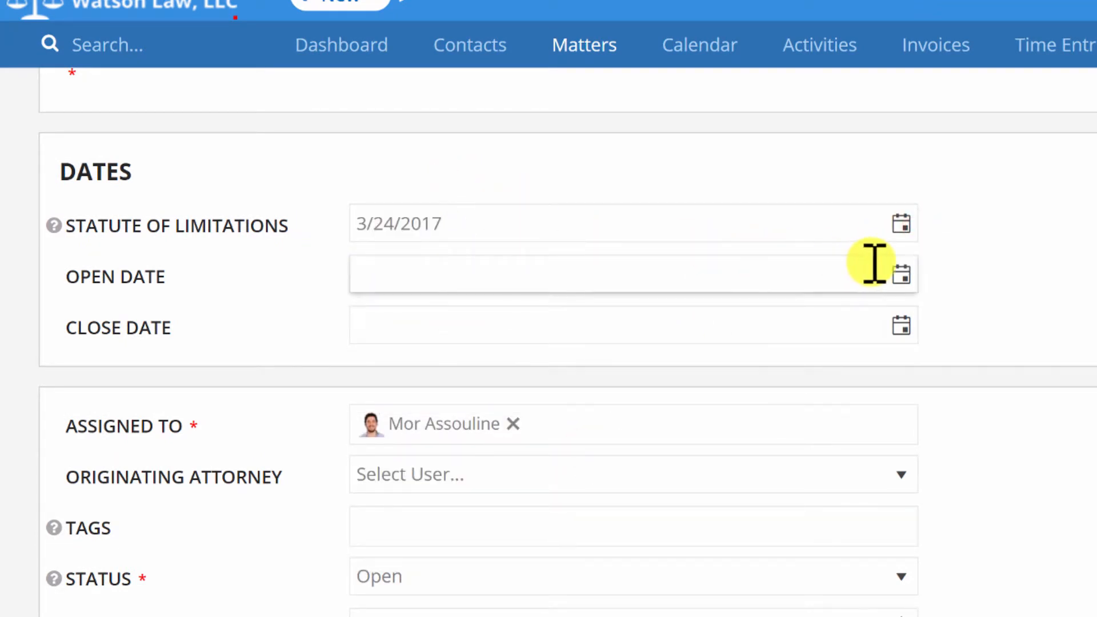
- Set the open date of the matter to 3/3/2017
click(898, 275)
click(489, 597)
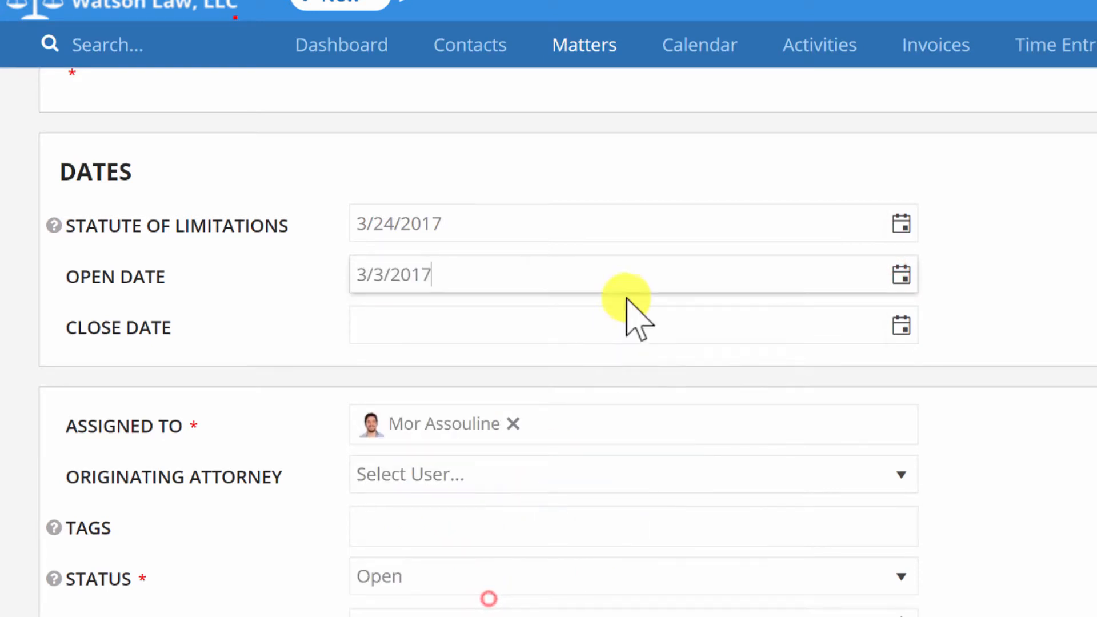
click(580, 163)
- Set the close date of the matter to 5/13/2017
click(900, 325)
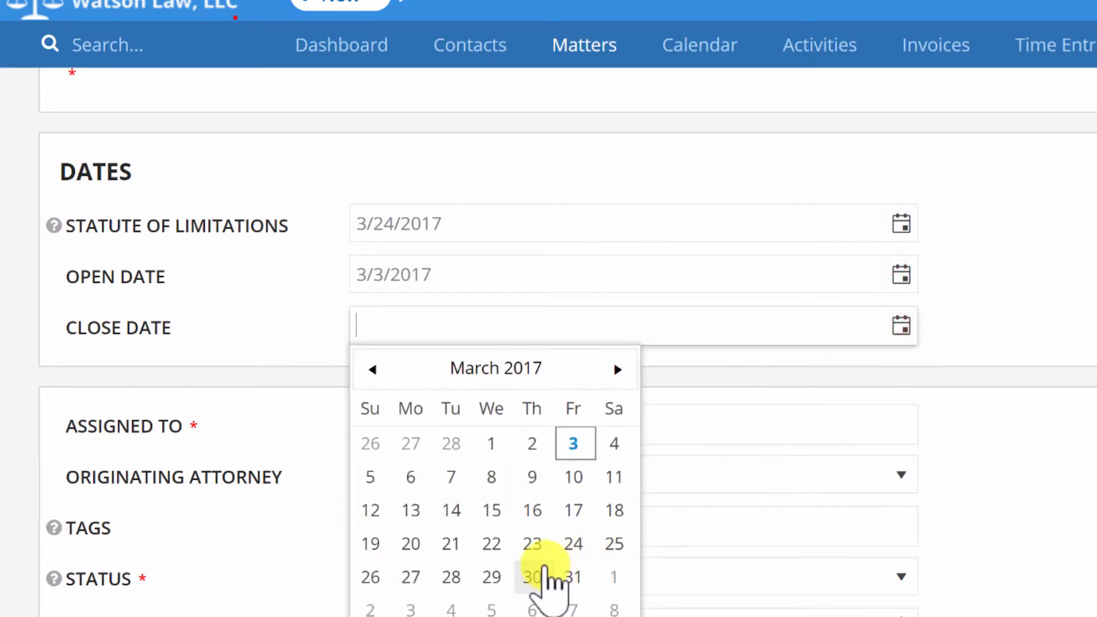
click(613, 369)
click(612, 369)
click(614, 477)
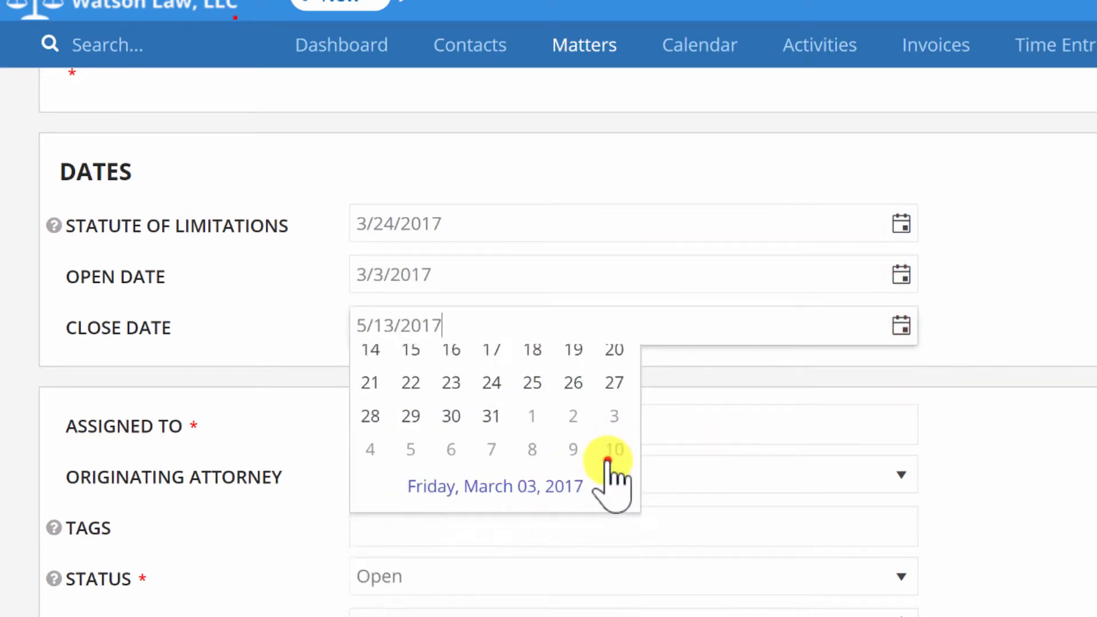
click(1048, 294)
click(1070, 278)
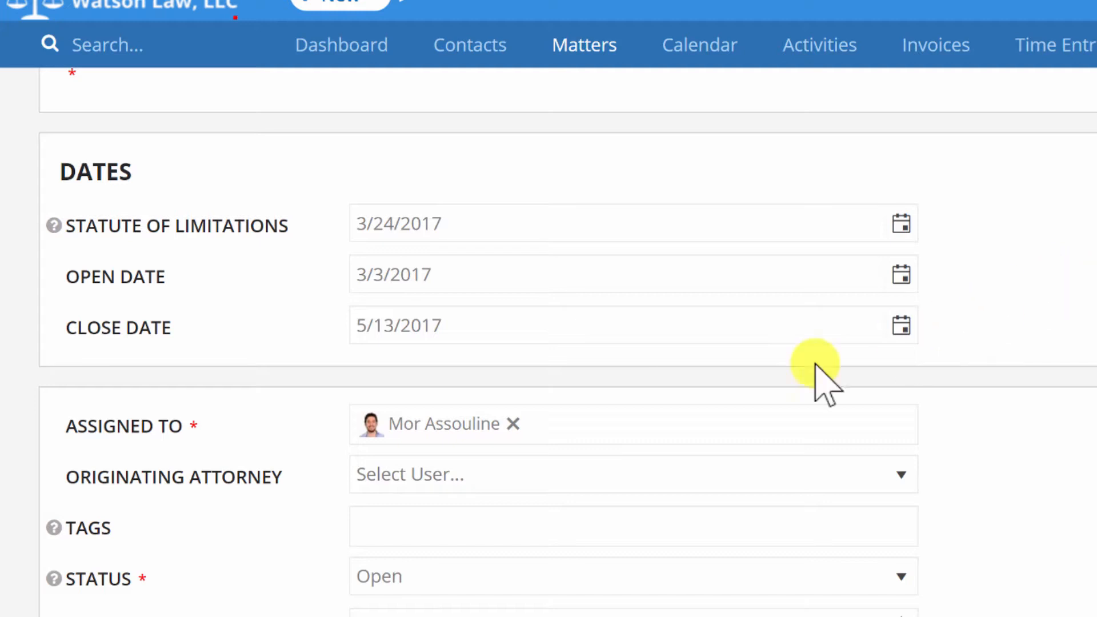
- Add a second user to the matter's assignees and remove that user again
click(624, 423)
click(525, 497)
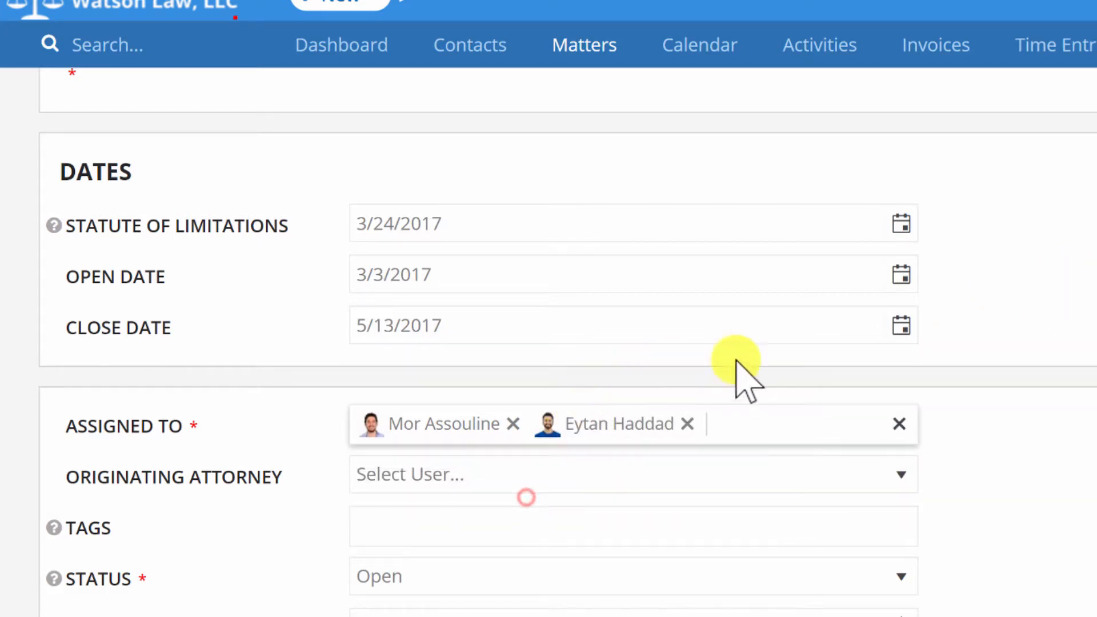
click(1068, 355)
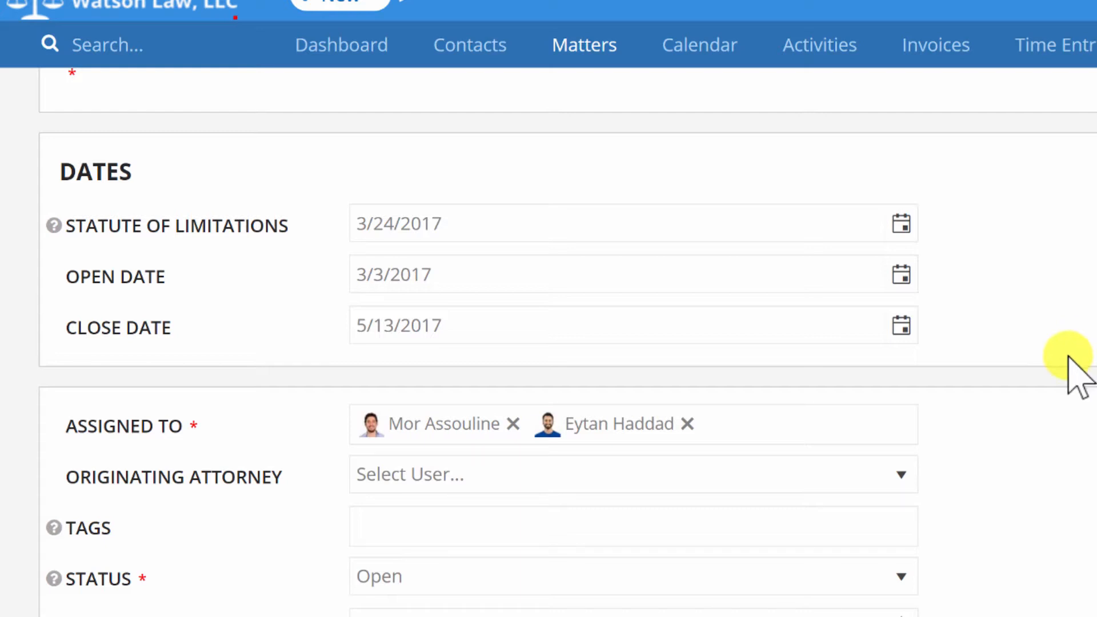
click(687, 423)
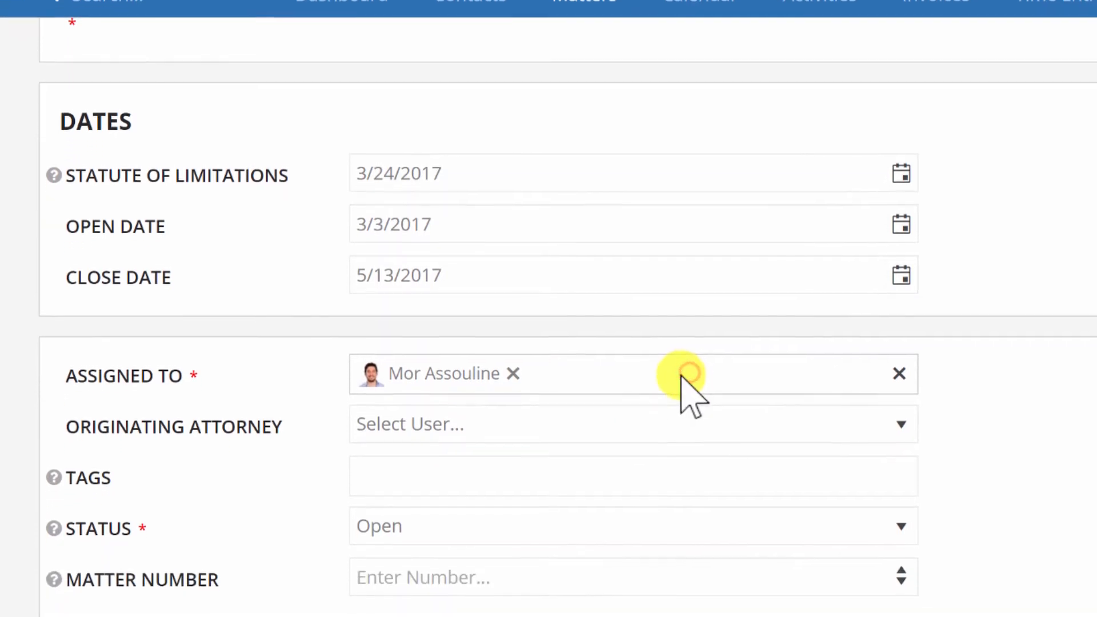
- Choose the originating attorney for the matter and tag the matter as Family Law
click(508, 474)
click(463, 506)
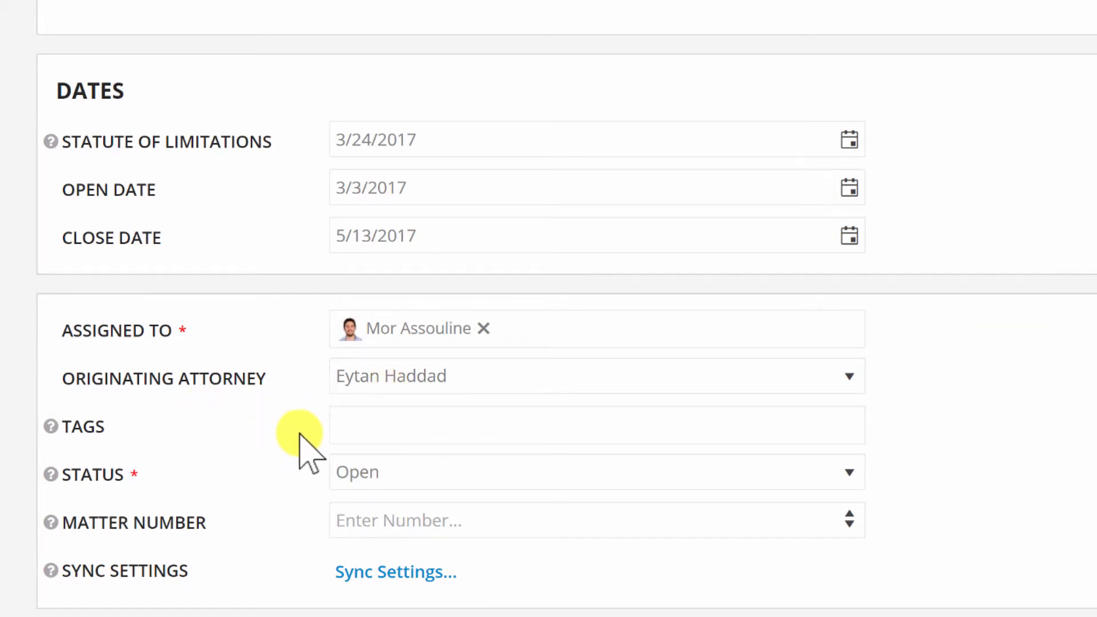
click(432, 425)
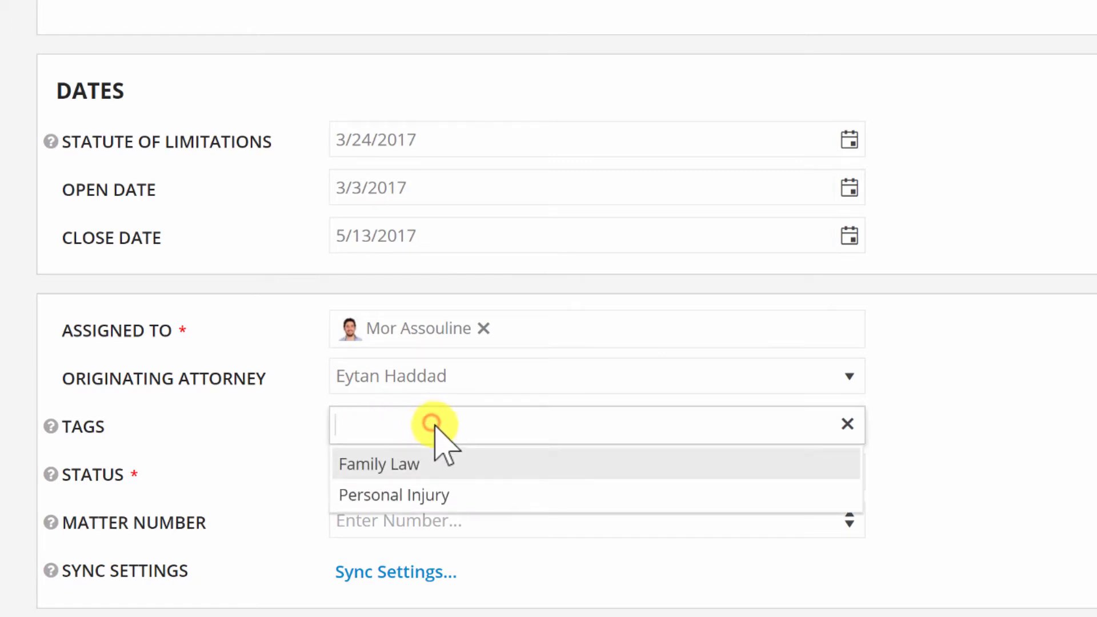
click(449, 469)
click(925, 321)
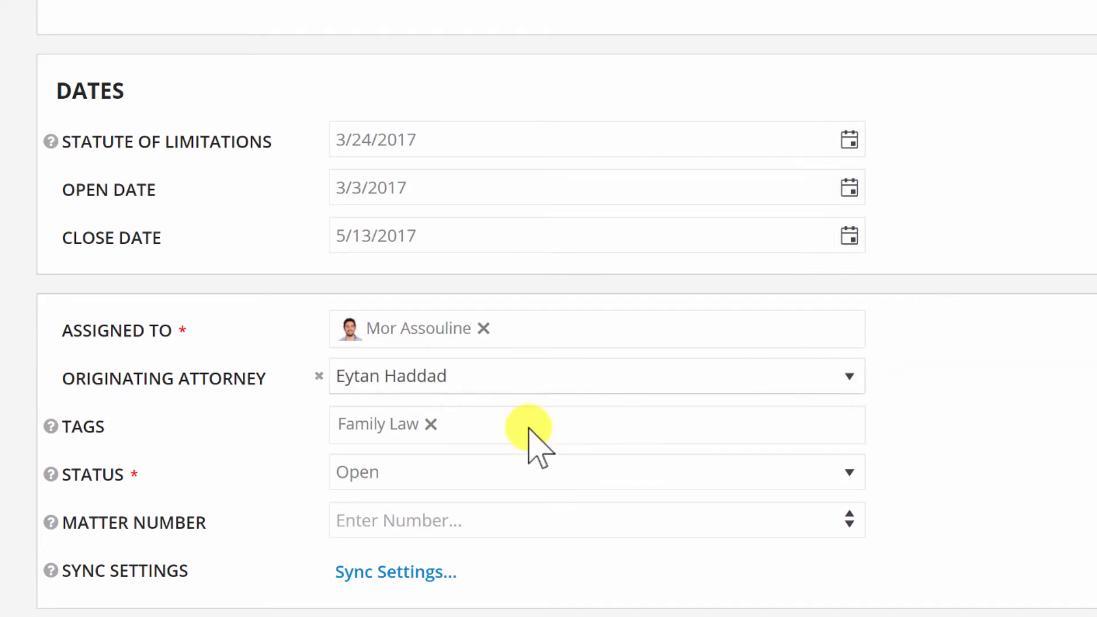
- Switch the matter's status to Closed and back to Open
click(423, 474)
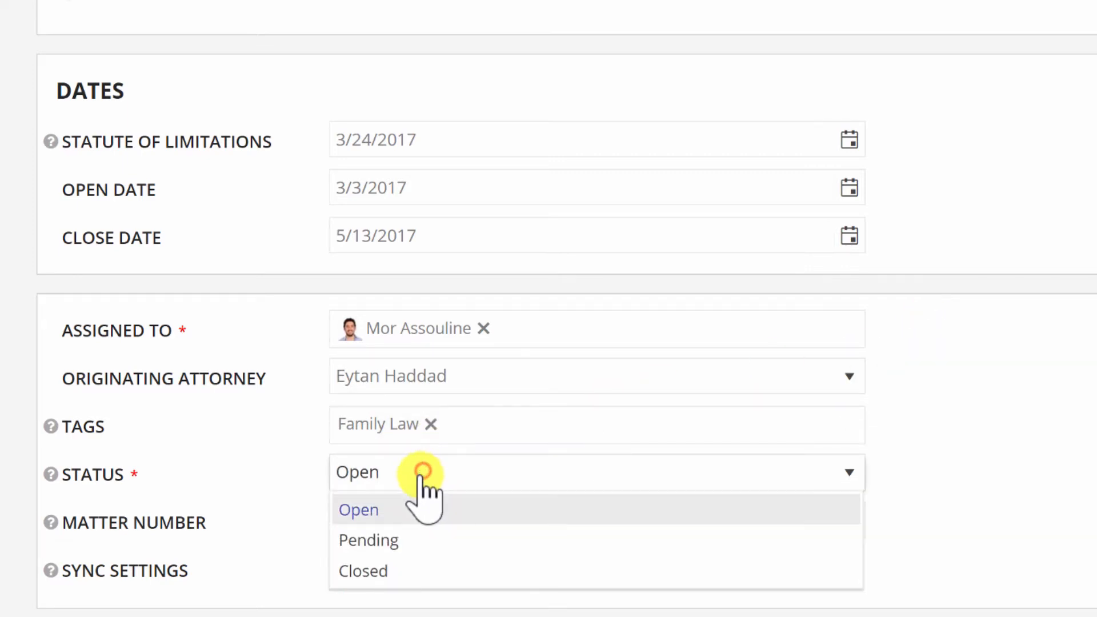
click(423, 571)
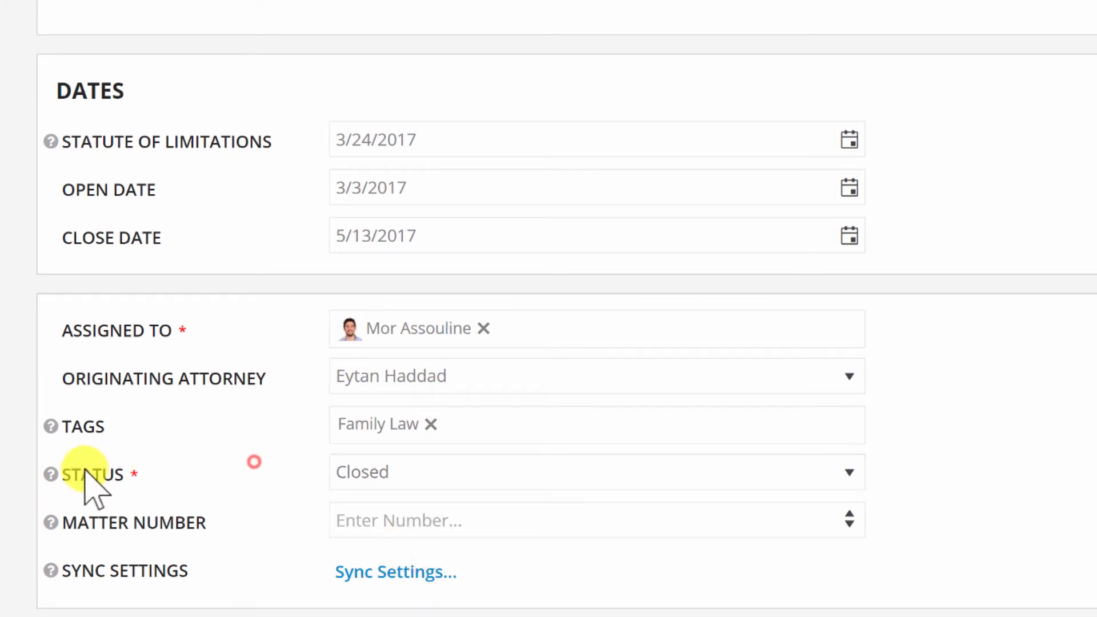
mouse_move(52, 476)
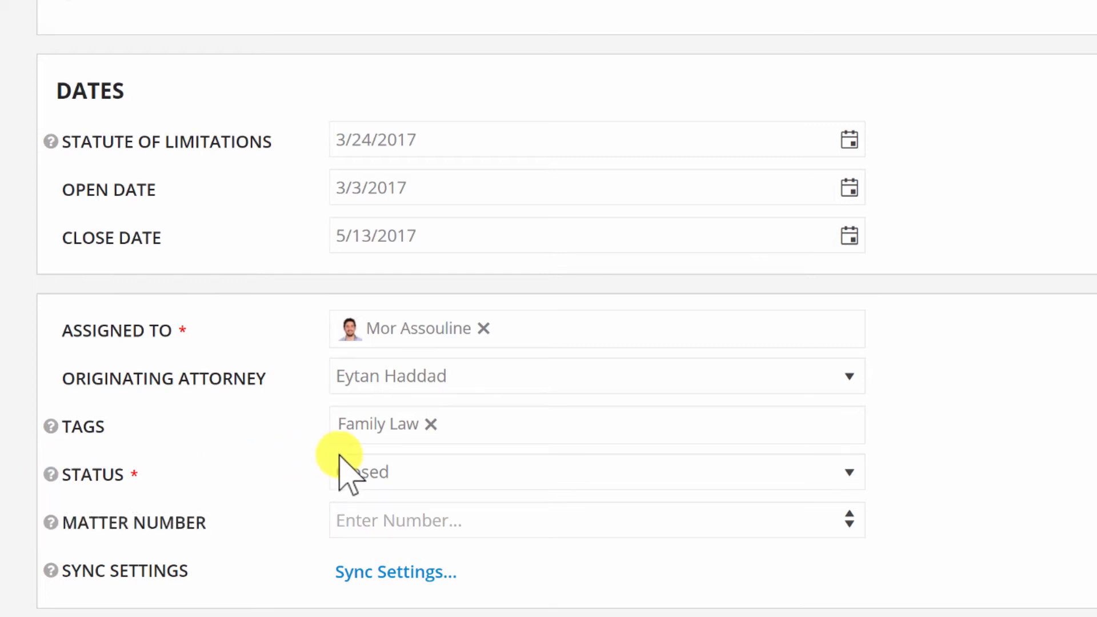
click(432, 483)
click(432, 504)
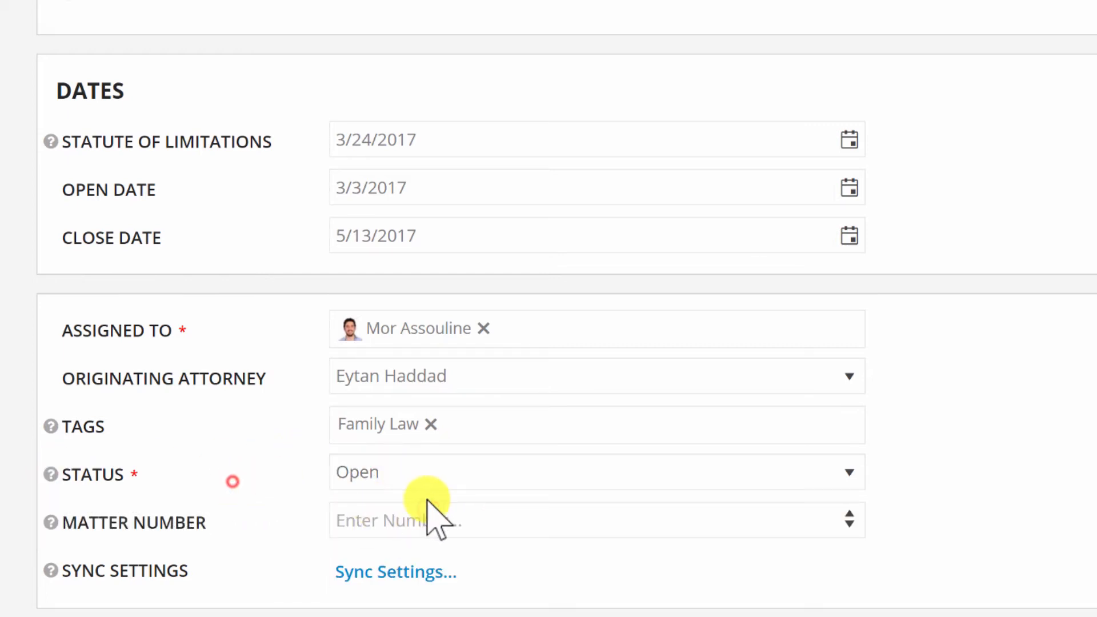
- Fill in the matter number of the new matter
click(424, 517)
click(339, 505)
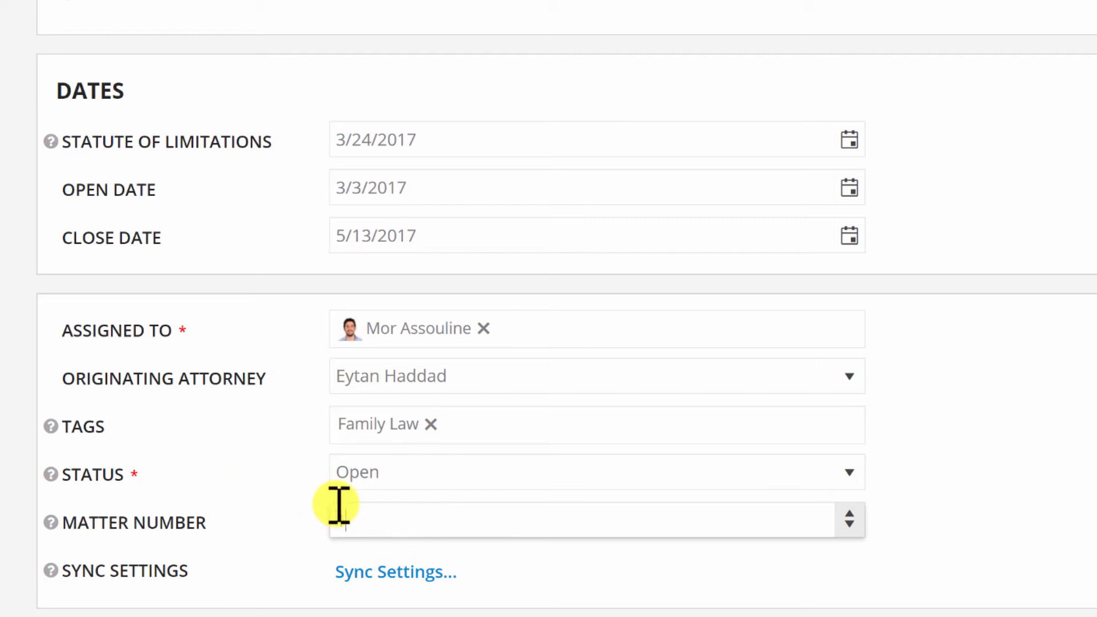
click(232, 465)
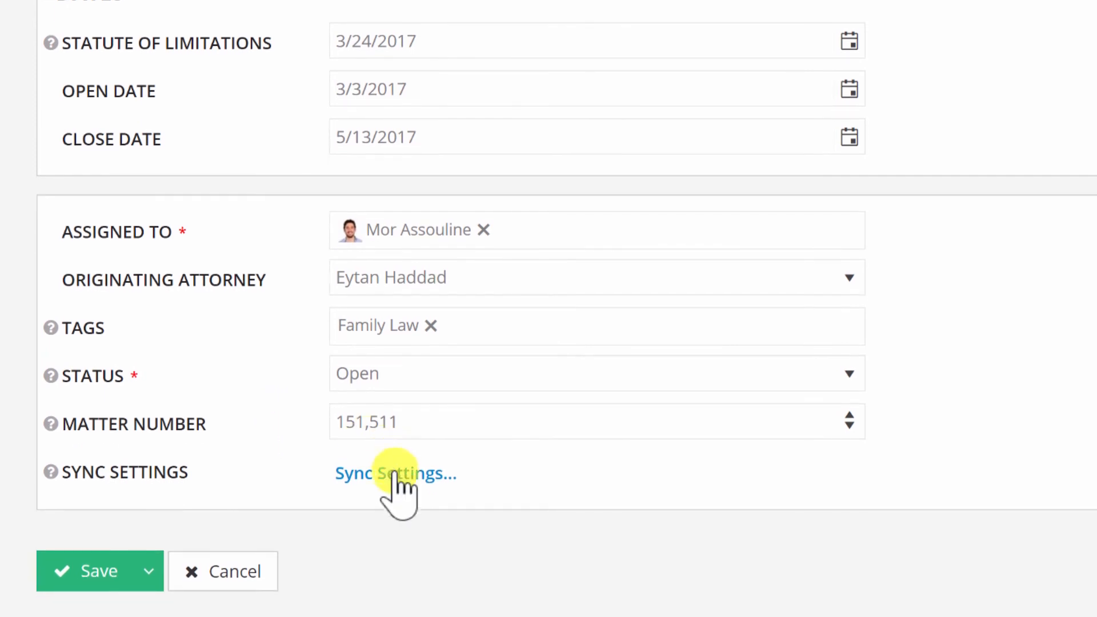
- Expand the matter's sync settings and set both file syncing and email syncing to No
click(398, 475)
scroll(262, 394, down, 2)
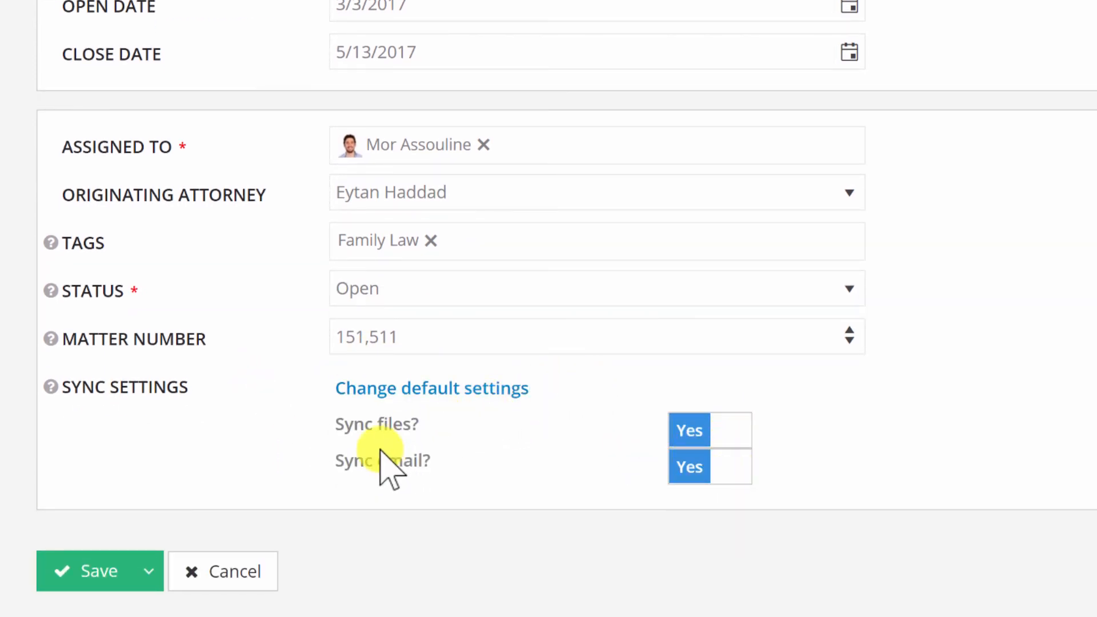
click(727, 433)
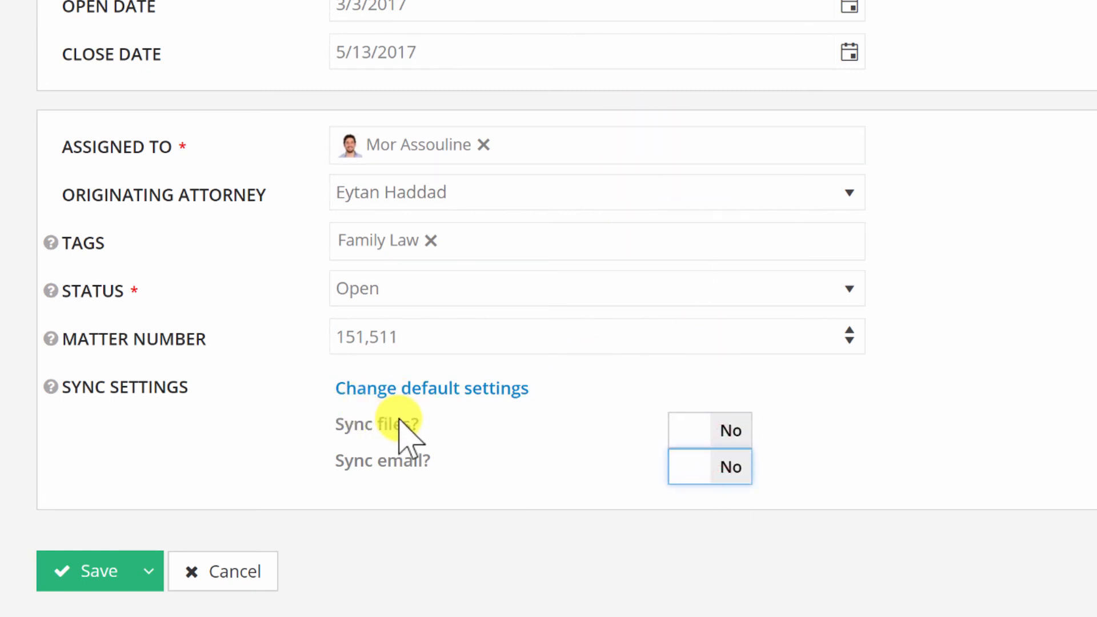
click(409, 460)
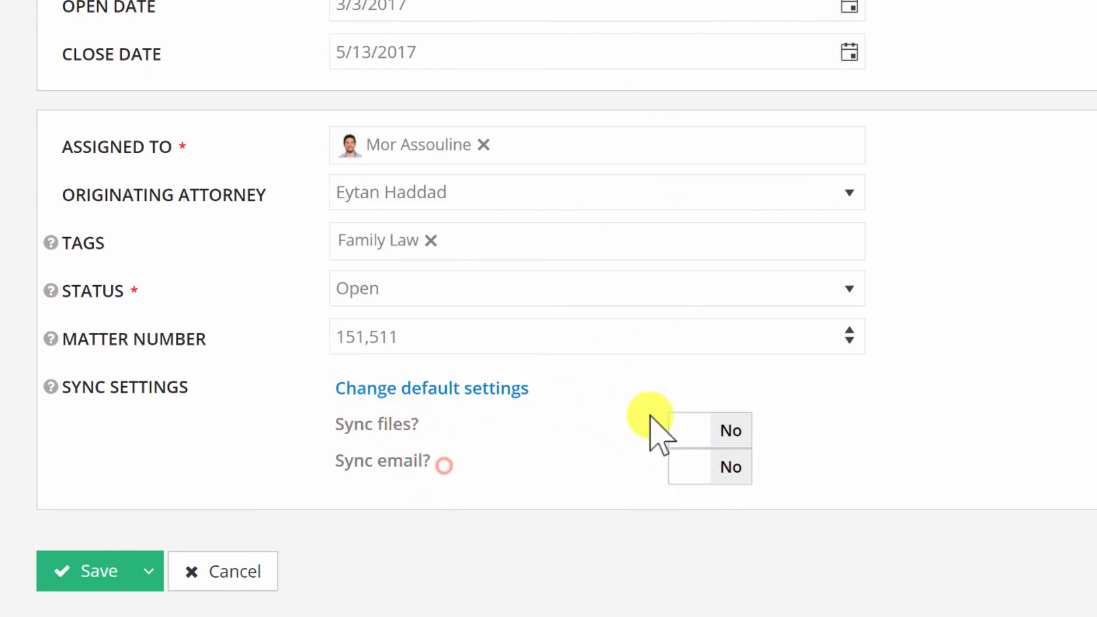